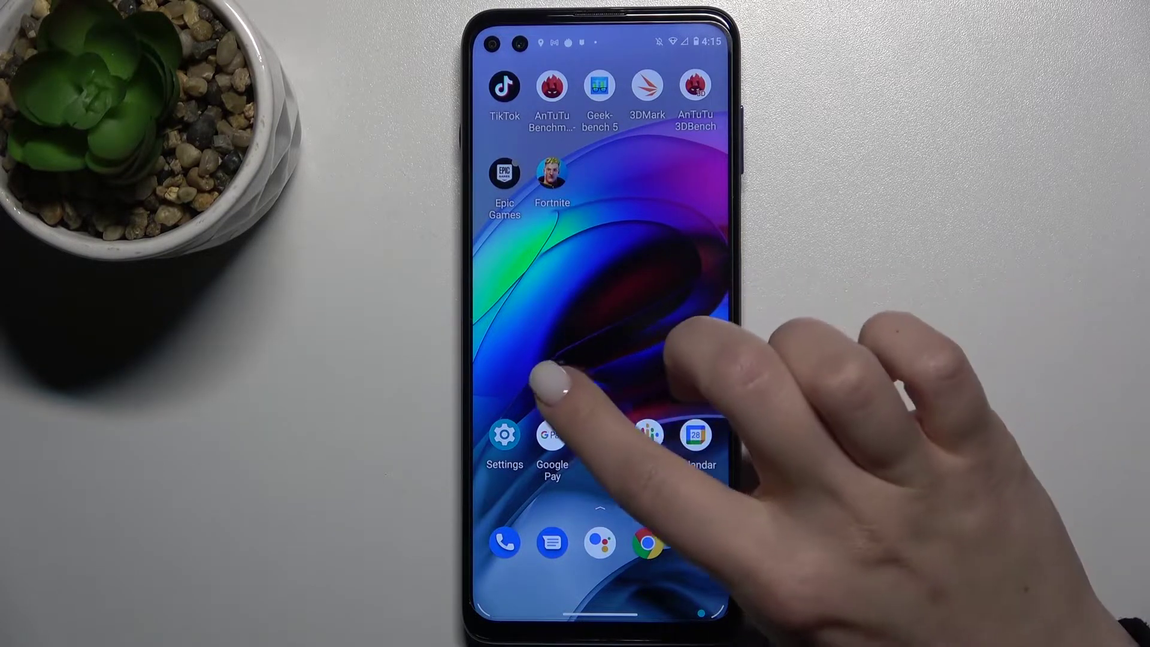
- In Settings > Security, switch Lock SIM card off and confirm with the current SIM PIN
{"action": "left_click", "coordinate": [501, 440]}
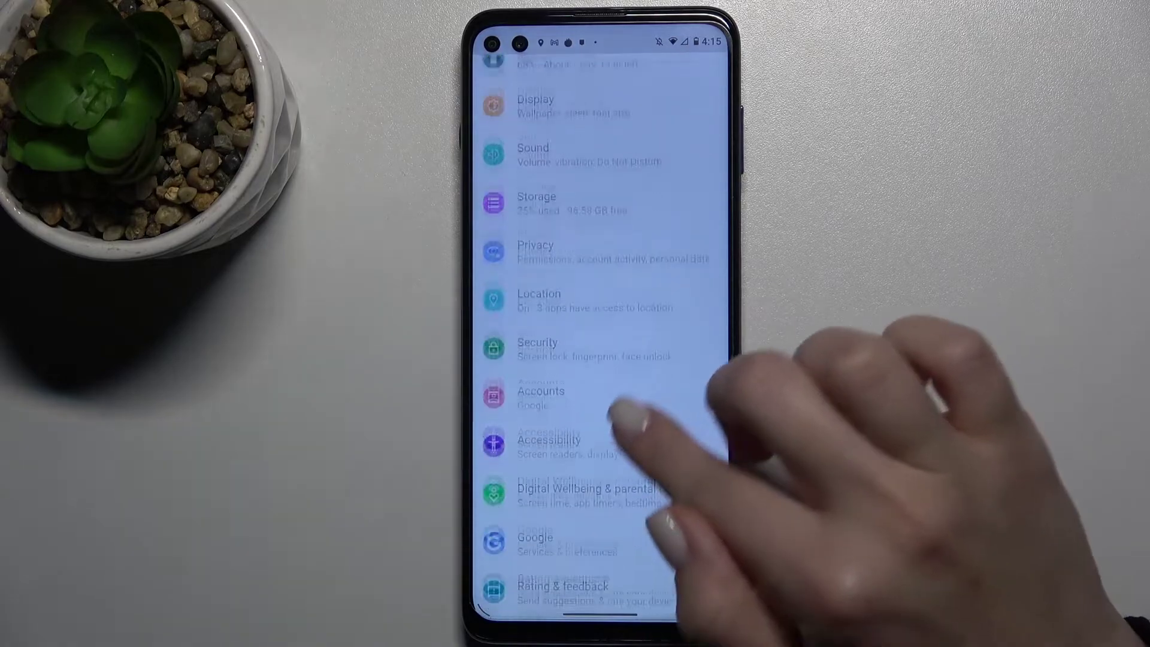
{"action": "left_click_drag", "start_coordinate": [630, 410], "coordinate": [652, 233]}
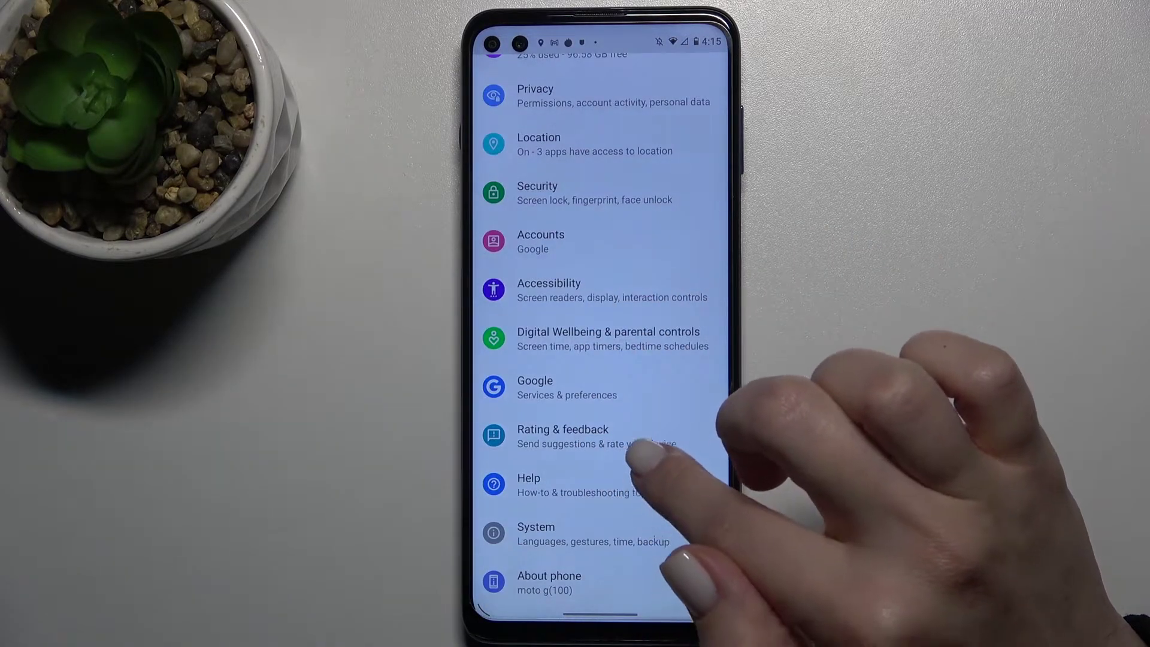
{"action": "left_click", "coordinate": [629, 192]}
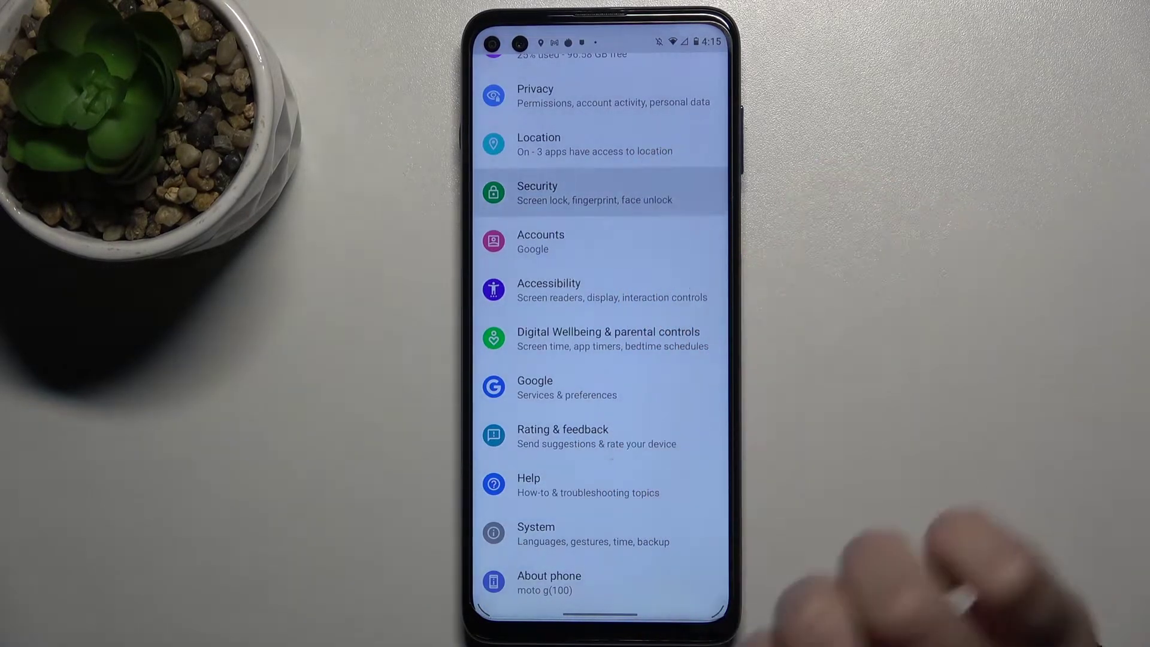
{"action": "left_click_drag", "start_coordinate": [594, 562], "coordinate": [691, 350]}
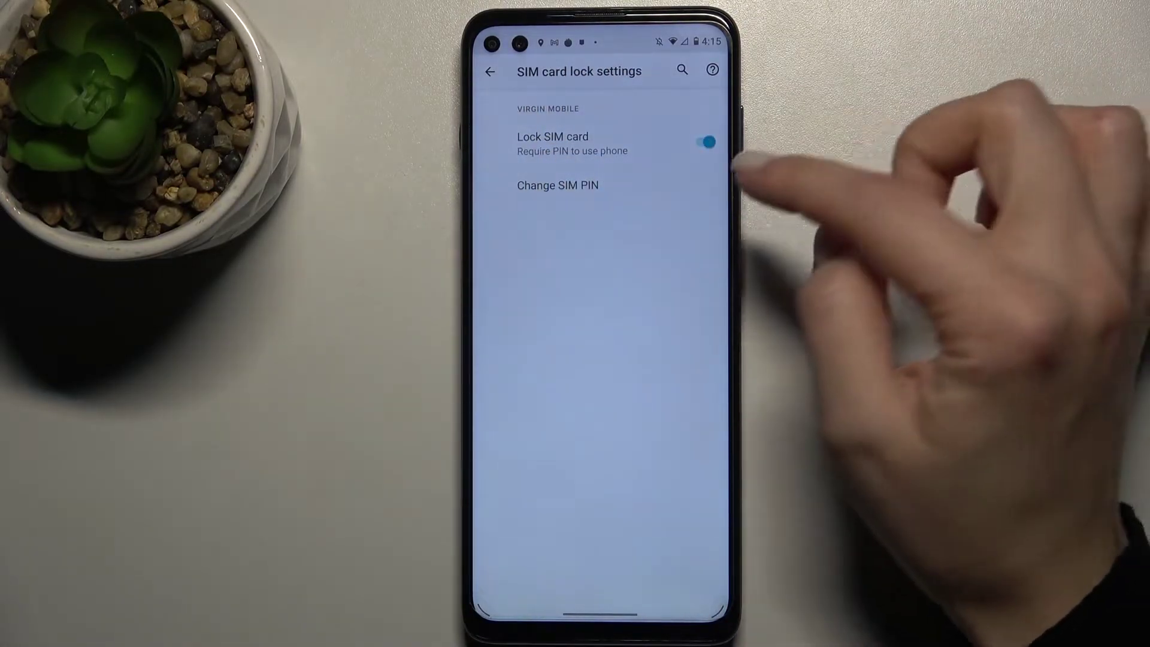
{"action": "left_click", "coordinate": [709, 141]}
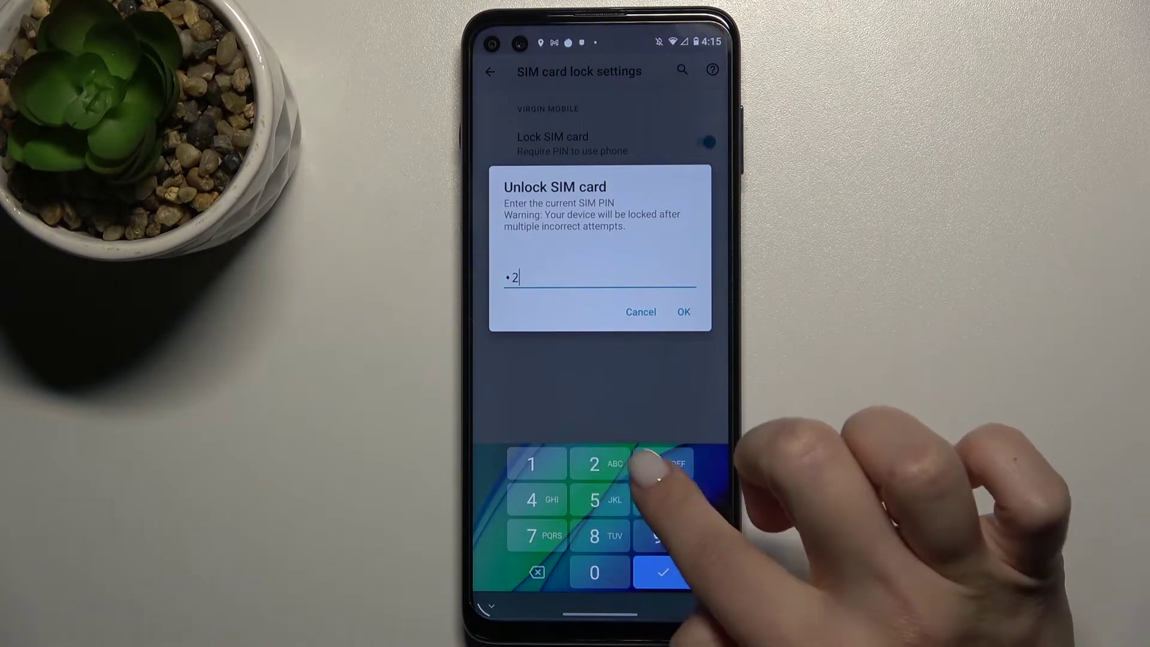
{"action": "left_click", "coordinate": [656, 463]}
{"action": "left_click", "coordinate": [532, 499]}
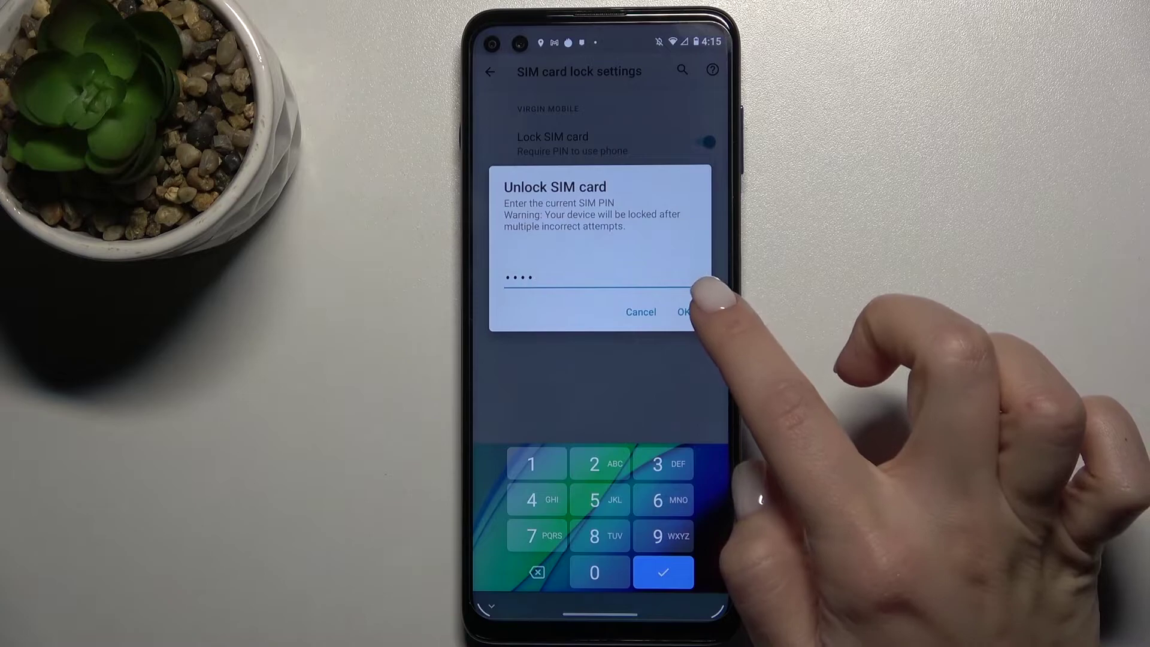
{"action": "left_click", "coordinate": [685, 312]}
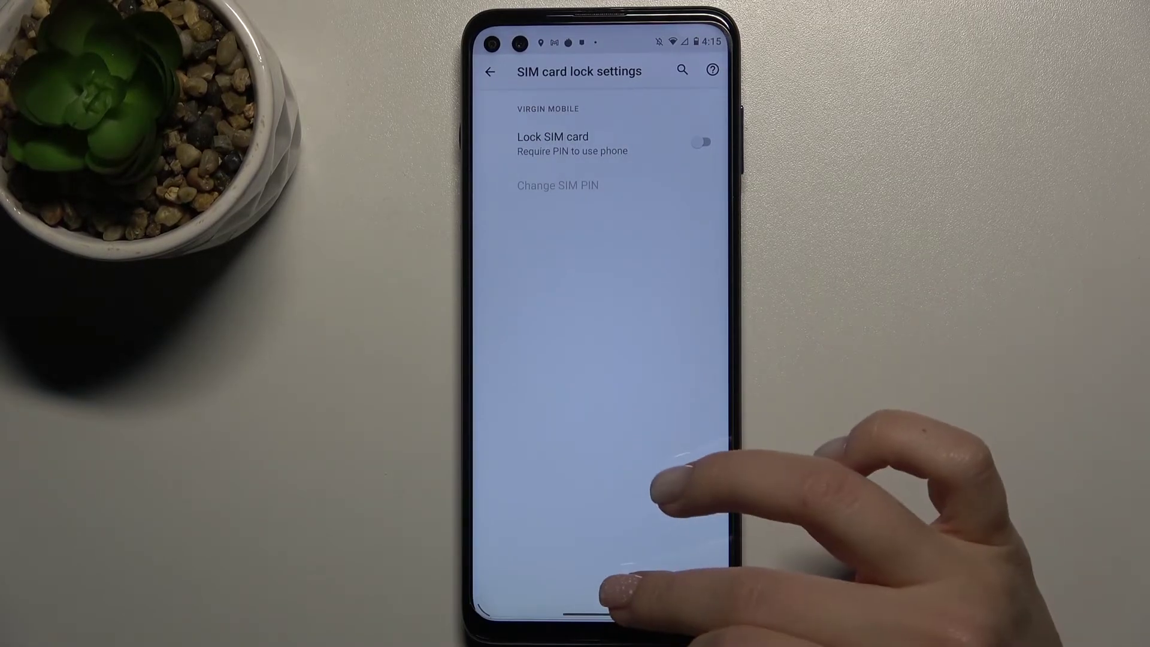
- Swipe up from the gesture bar to recent apps and take a screenshot there
{"action": "left_click_drag", "start_coordinate": [654, 606], "coordinate": [630, 431]}
{"action": "left_click", "coordinate": [692, 423]}
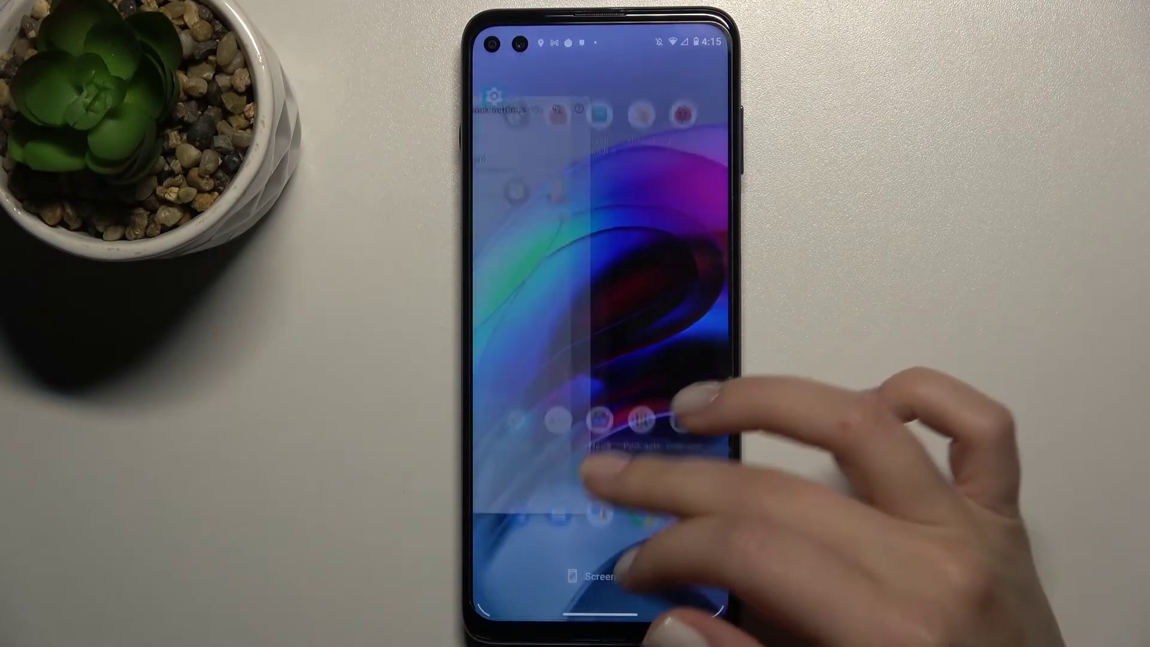